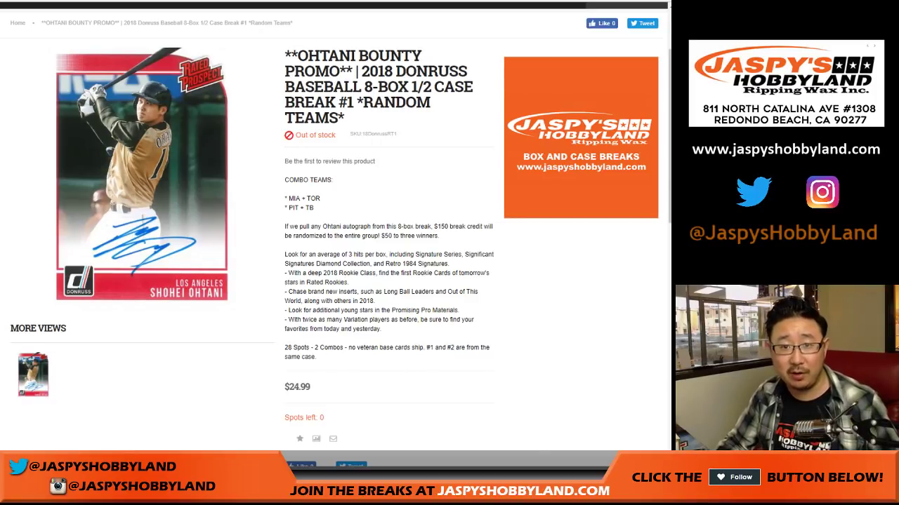
# Look over the participant and team lists entered in the List Randomizer pages, and roll two virtual dice.
pyautogui.hotkey('ctrl', 'Tab')
pyautogui.hotkey('ctrl', 'Tab')
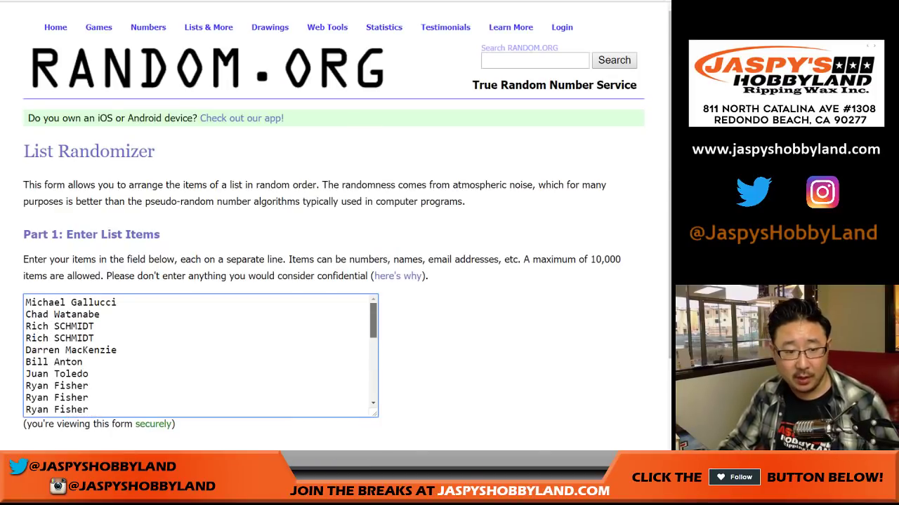
pyautogui.hotkey('ctrl', 'Tab')
pyautogui.moveTo(373, 320); pyautogui.dragTo(373, 362)
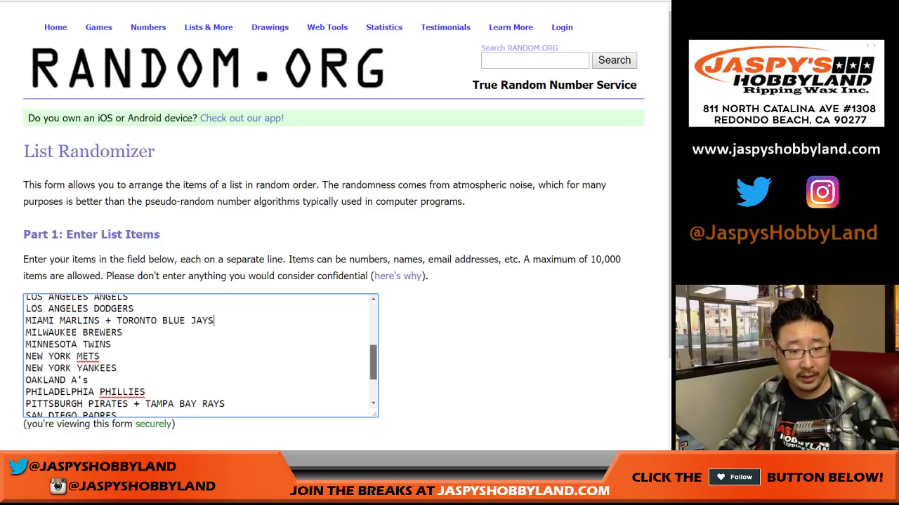
pyautogui.scroll(-1, 200, 355)
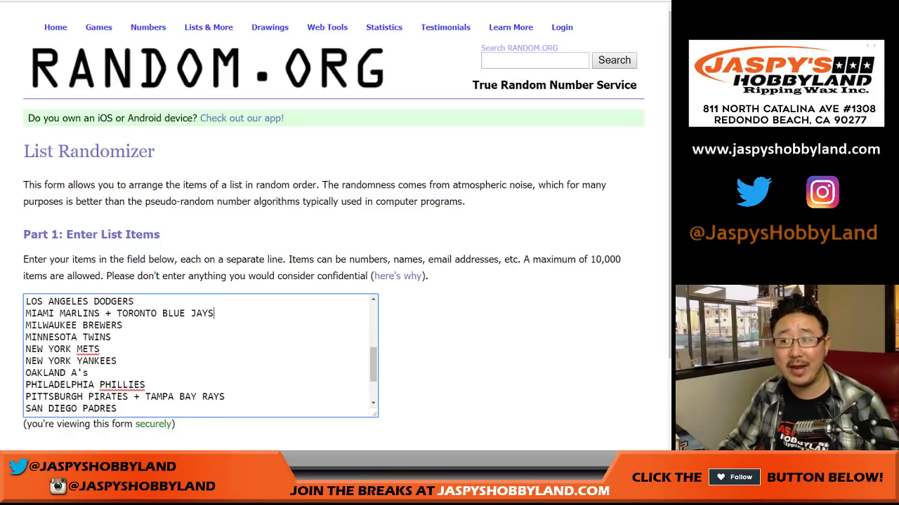
pyautogui.hotkey('ctrl', 'Tab')
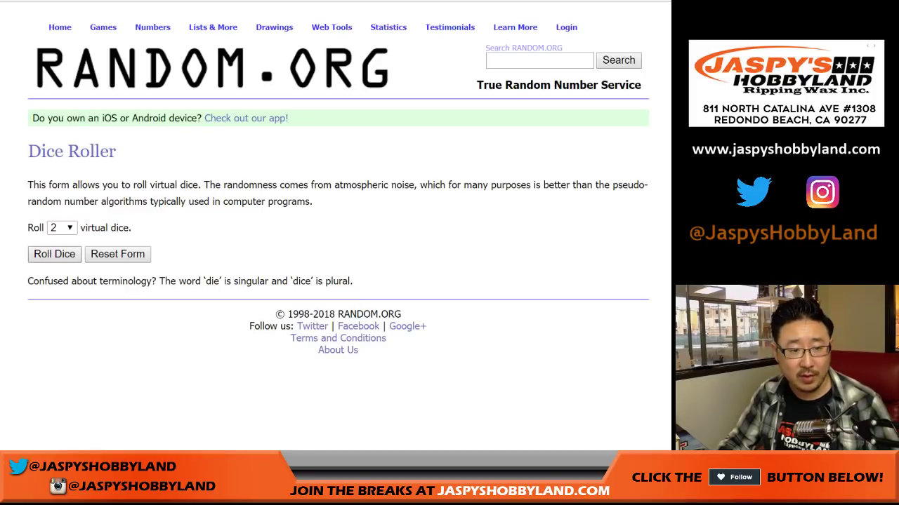
pyautogui.press('Return')
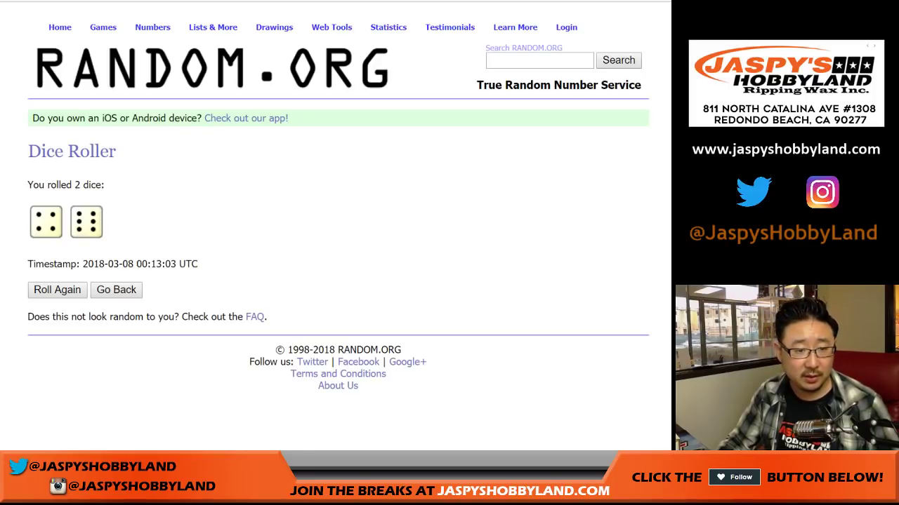
# Randomize the participant name list 10 times in the List Randomizer.
pyautogui.hotkey('ctrl', 'Tab')
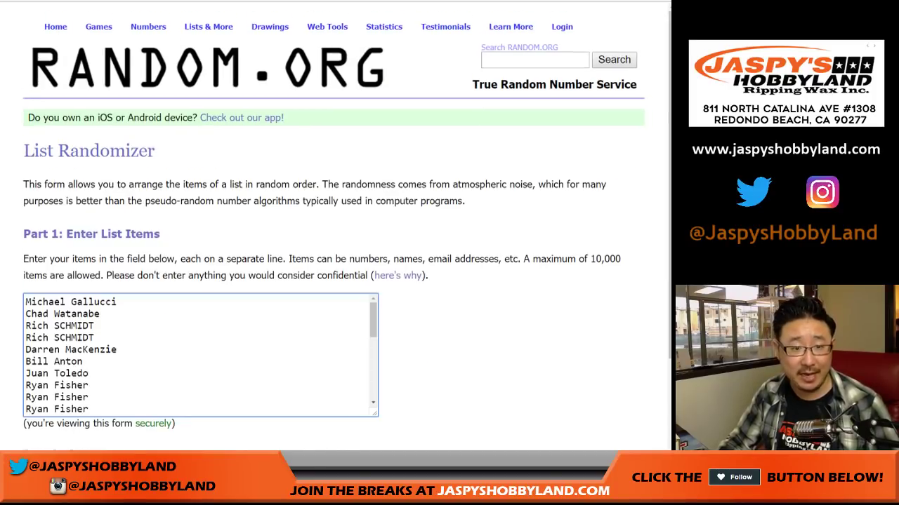
pyautogui.scroll(-2, 337, 225)
pyautogui.press('Tab')
pyautogui.press('Return')
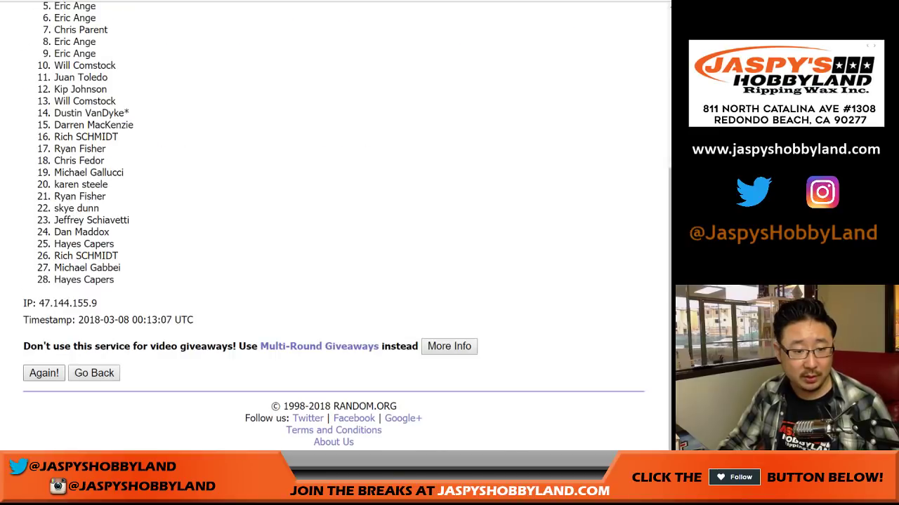
pyautogui.press('Return')
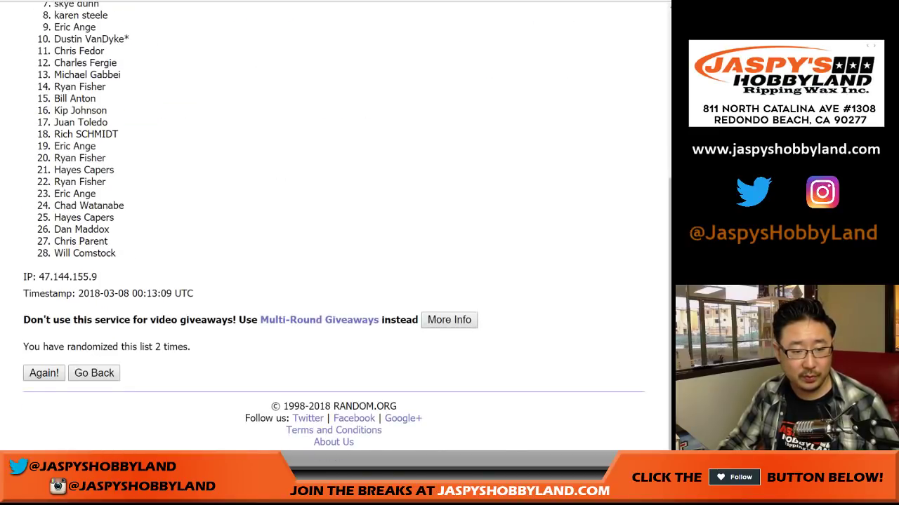
pyautogui.press('Return')
pyautogui.press('Return')
pyautogui.press('Return')
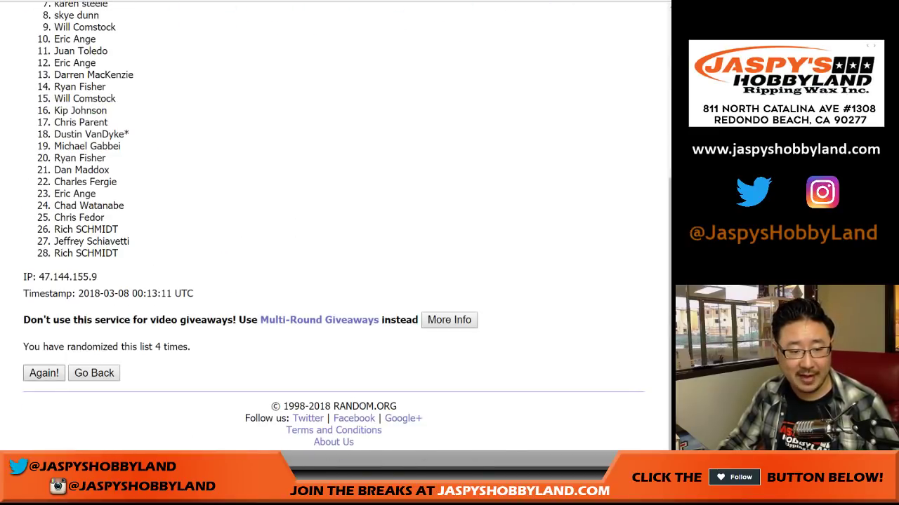
pyautogui.press('Return')
pyautogui.press('Return')
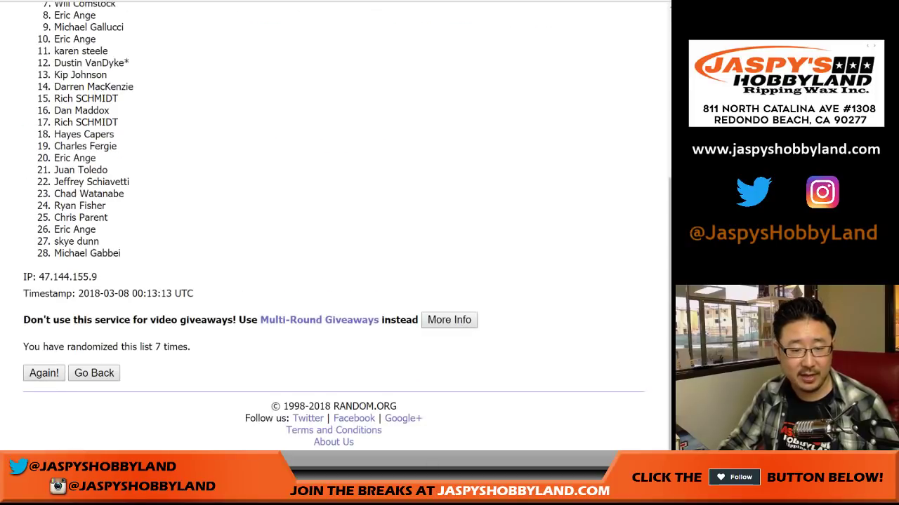
pyautogui.press('Return')
pyautogui.press('Return')
pyautogui.press('Return')
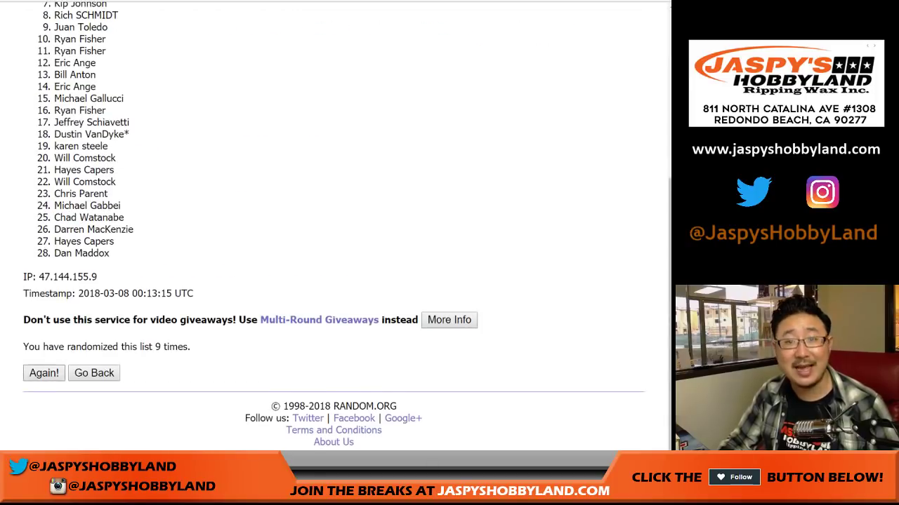
pyautogui.press('End')
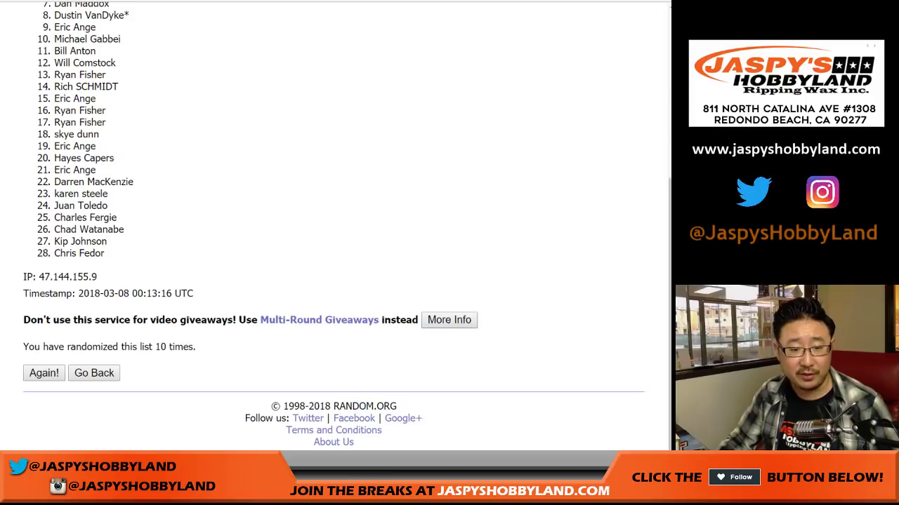
# Copy all 28 randomized participant names into column A of the Google Sheets break spreadsheet, starting at cell A1.
pyautogui.press('Home')
pyautogui.moveTo(54, 209); pyautogui.dragTo(104, 254)
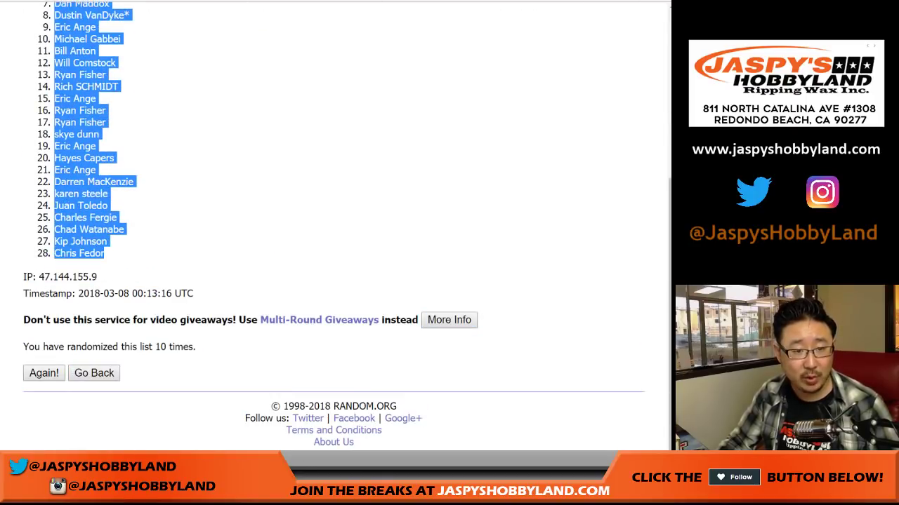
pyautogui.hotkey('ctrl', 'Tab')
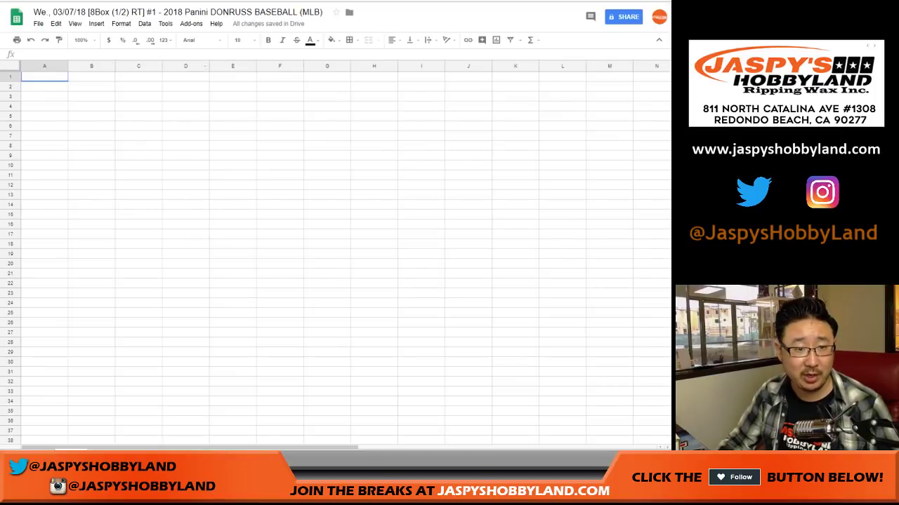
pyautogui.rightClick(59, 78)
pyautogui.click(83, 109)
# Randomize the baseball team list 10 times in the List Randomizer and check the randomization count.
pyautogui.hotkey('ctrl', 'Tab')
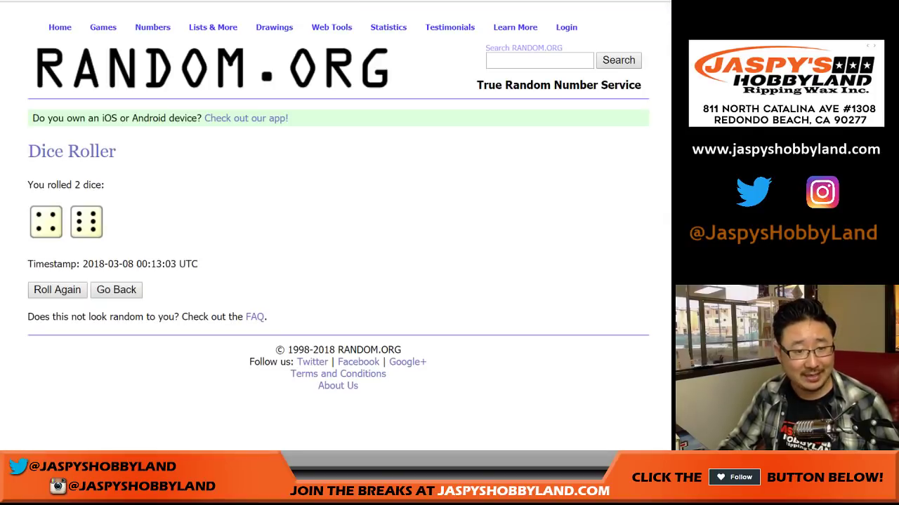
pyautogui.hotkey('ctrl', 'Tab')
pyautogui.scroll(-1, 337, 231)
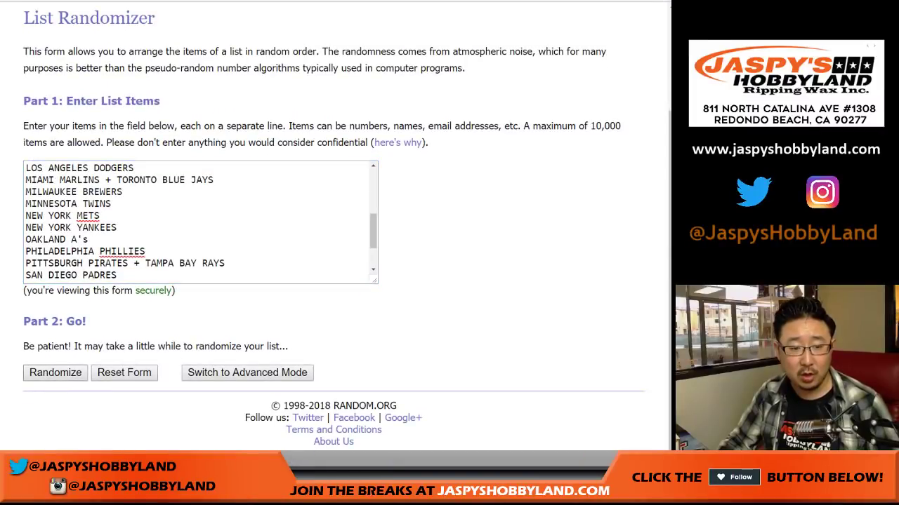
pyautogui.hotkey('ctrl', 'Tab')
pyautogui.click(44, 388)
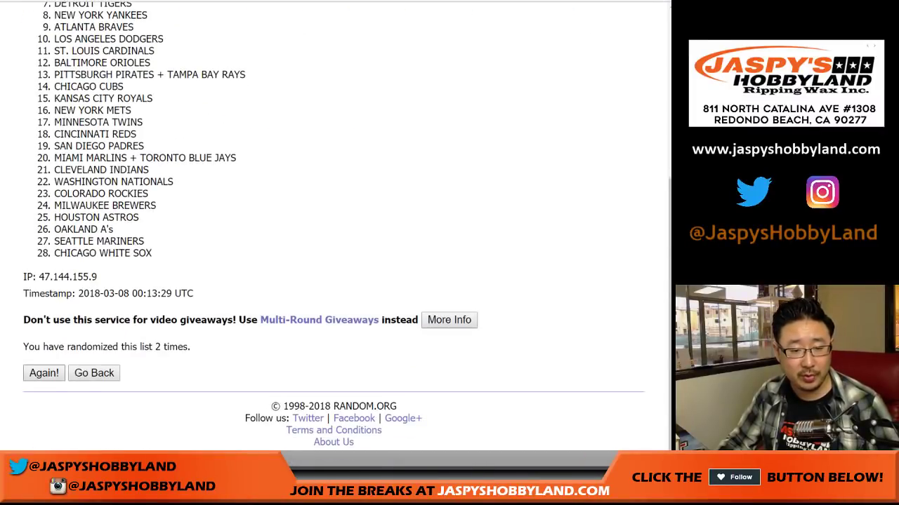
pyautogui.click(44, 372)
pyautogui.click(43, 373)
pyautogui.click(44, 373)
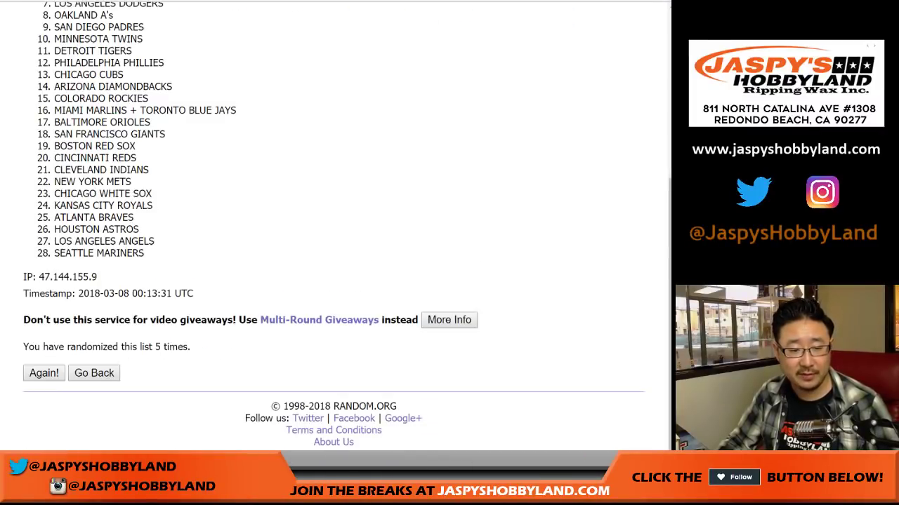
pyautogui.click(43, 372)
pyautogui.click(43, 373)
pyautogui.click(43, 373)
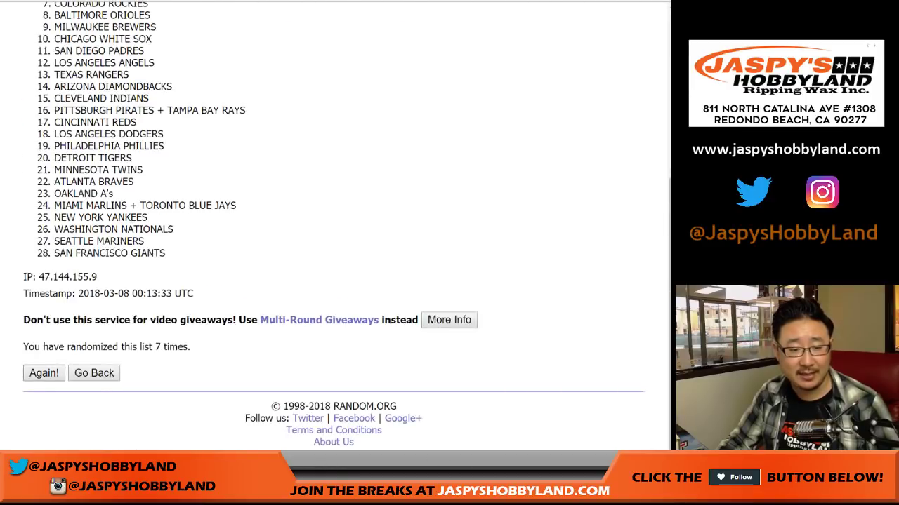
pyautogui.click(43, 373)
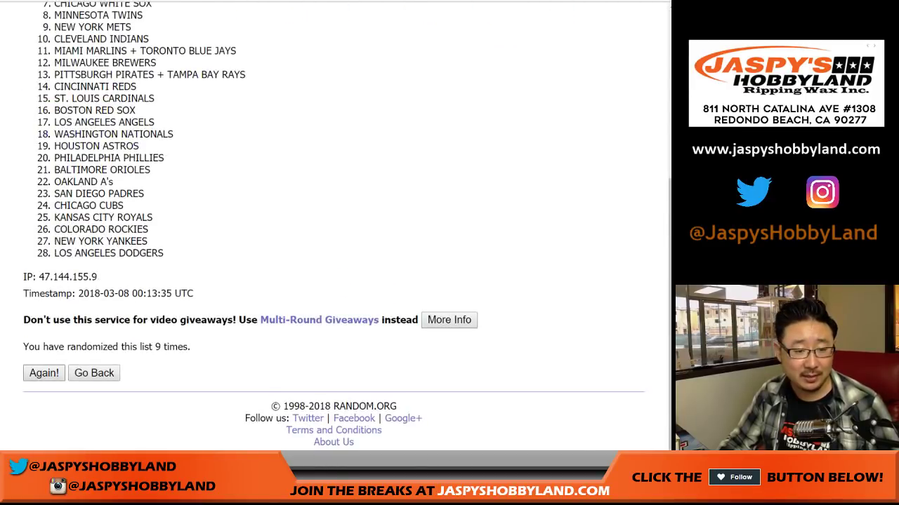
pyautogui.click(44, 373)
pyautogui.hotkey('ctrl', 'Tab')
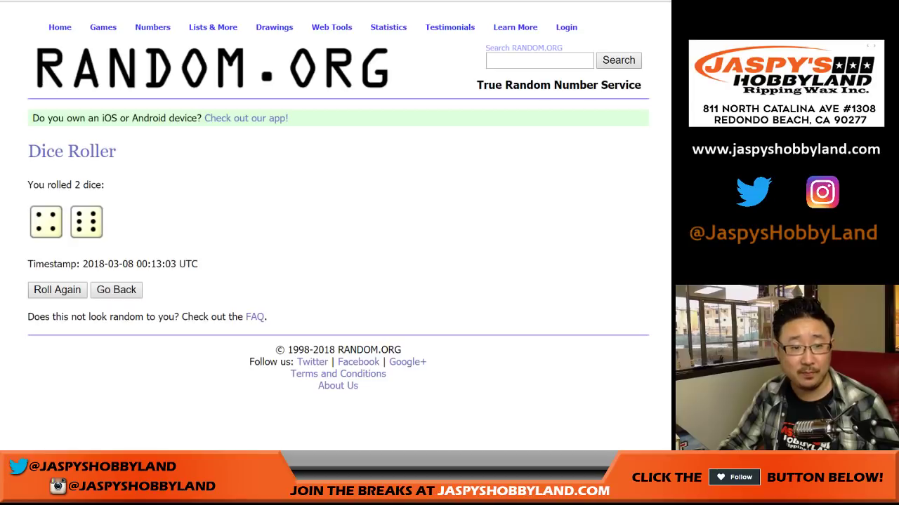
pyautogui.hotkey('ctrl', 'shift', 'Tab')
pyautogui.moveTo(149, 346); pyautogui.dragTo(197, 346)
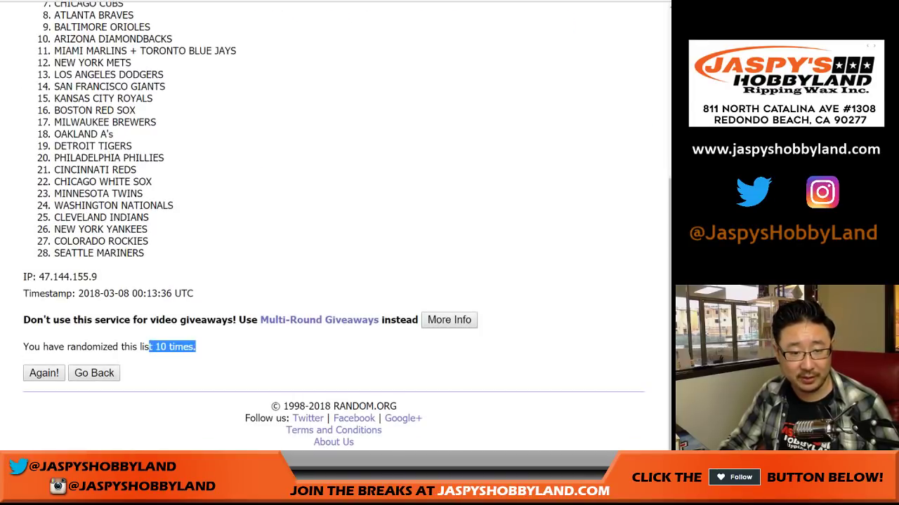
pyautogui.click(196, 347)
# Copy the 28 randomized teams into column B of the Google Sheets spreadsheet, starting at cell B1.
pyautogui.scroll(5, 197, 347)
pyautogui.moveTo(54, 190); pyautogui.dragTo(144, 252)
pyautogui.hotkey('ctrl', 'c')
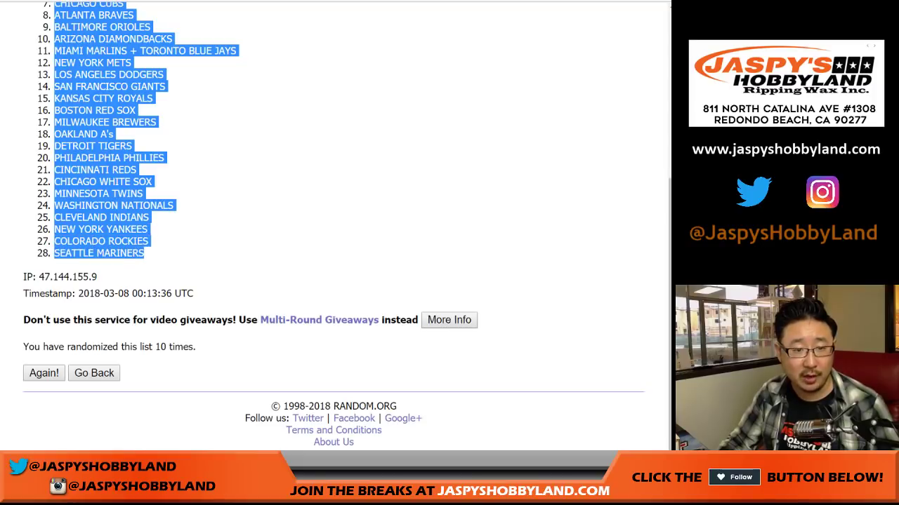
pyautogui.hotkey('ctrl', 'Tab')
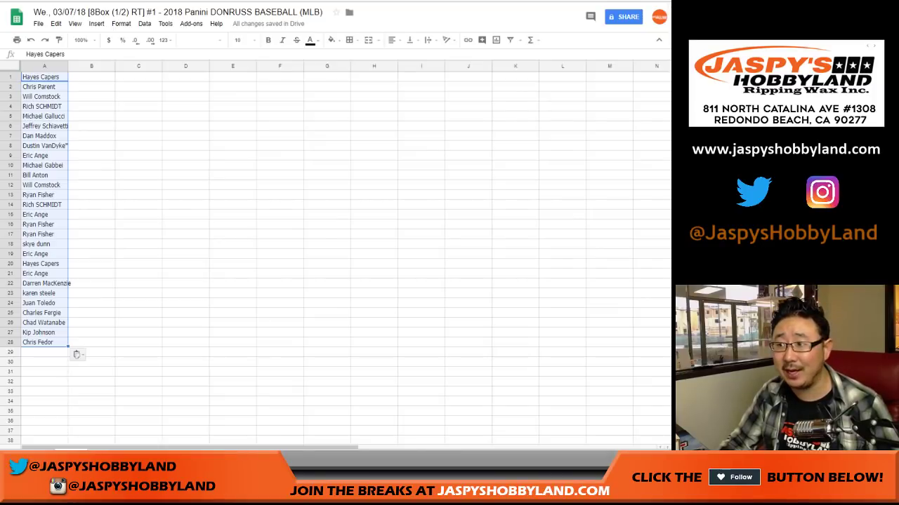
pyautogui.rightClick(78, 79)
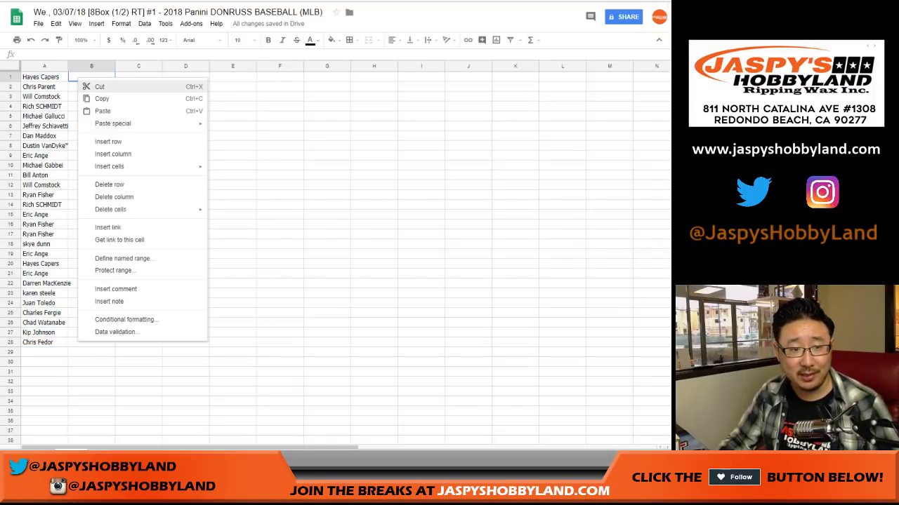
pyautogui.click(99, 111)
# Format the whole sheet in Roboto at size 14 and fit the column widths to the names and teams.
pyautogui.hotkey('ctrl', 'a')
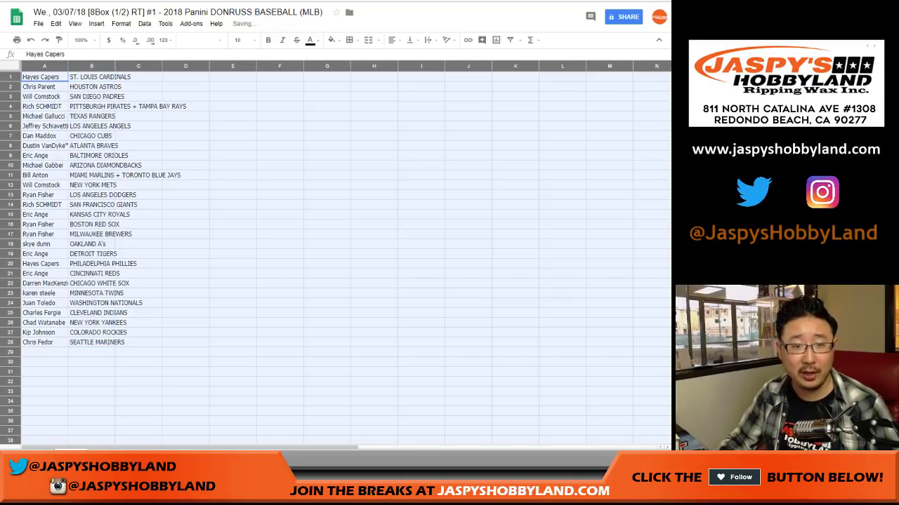
pyautogui.click(201, 40)
pyautogui.click(211, 75)
pyautogui.click(242, 40)
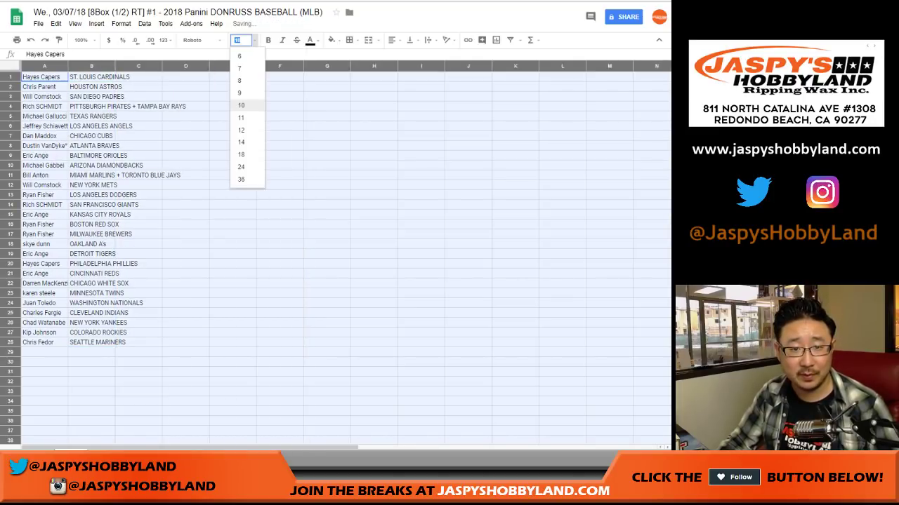
pyautogui.click(243, 143)
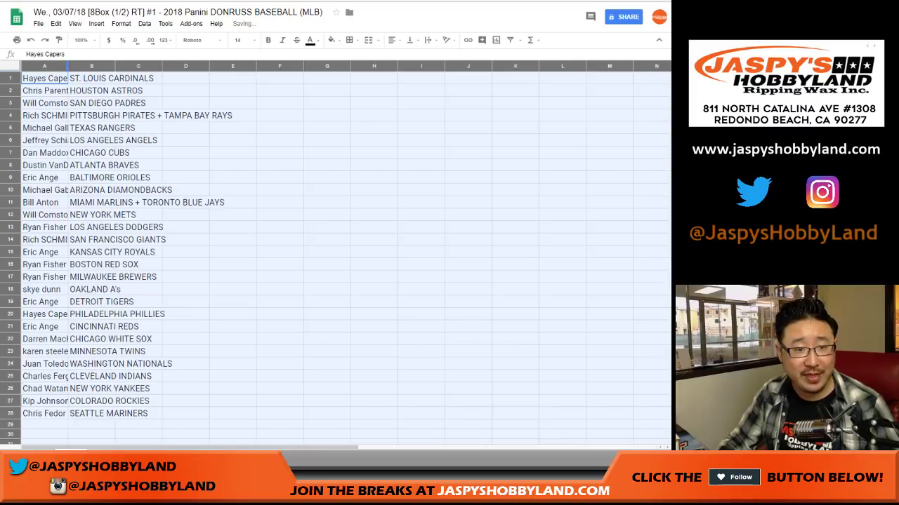
pyautogui.doubleClick(67, 65)
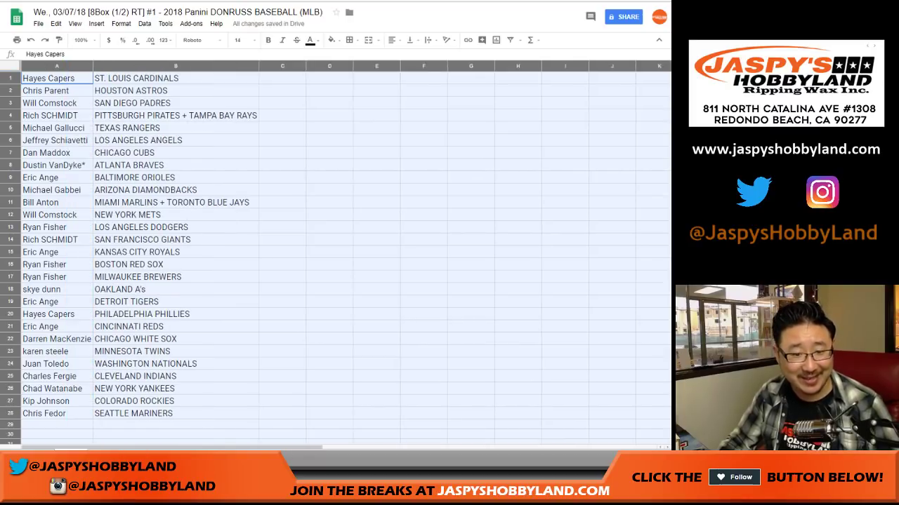
# Highlight the Los Angeles Angels row and the participant column to point out who holds that team.
pyautogui.click(176, 102)
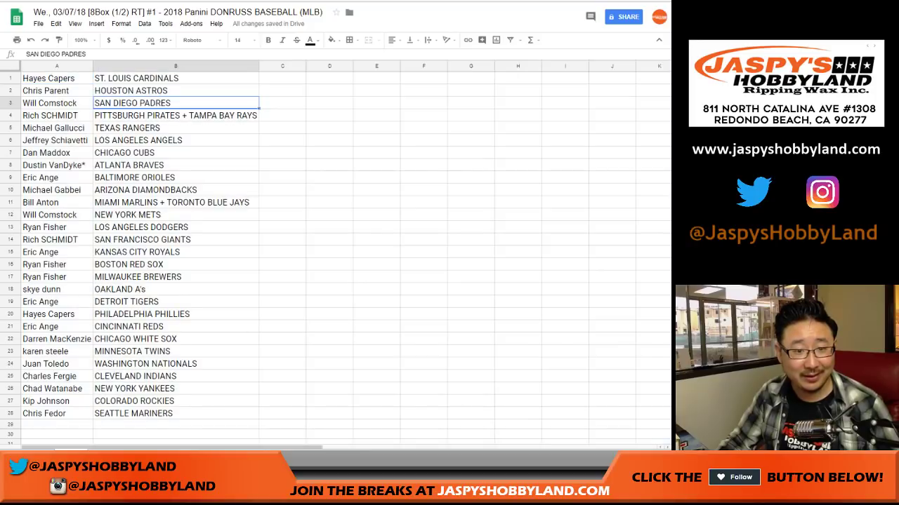
pyautogui.click(10, 140)
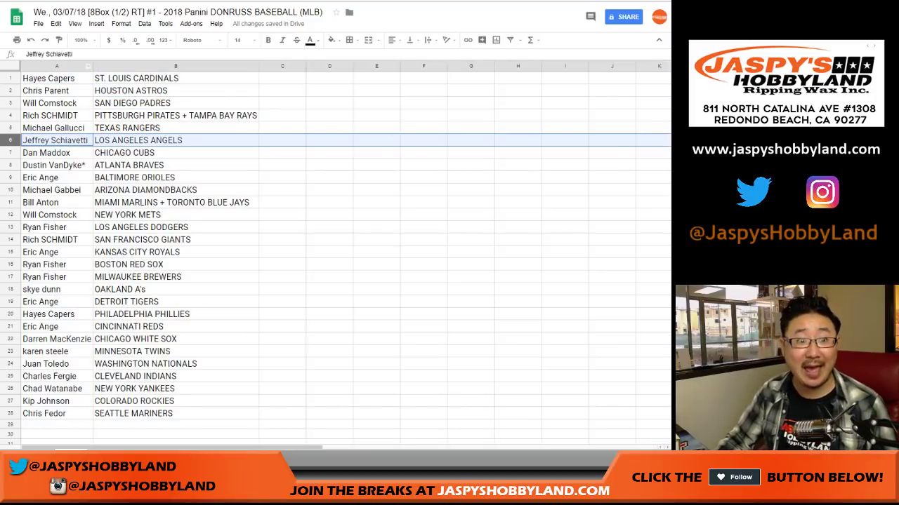
pyautogui.click(57, 66)
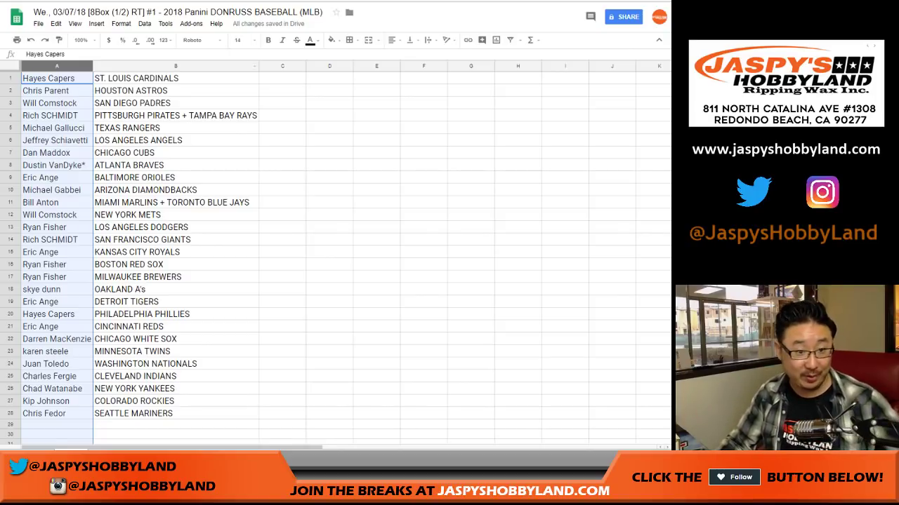
pyautogui.click(10, 140)
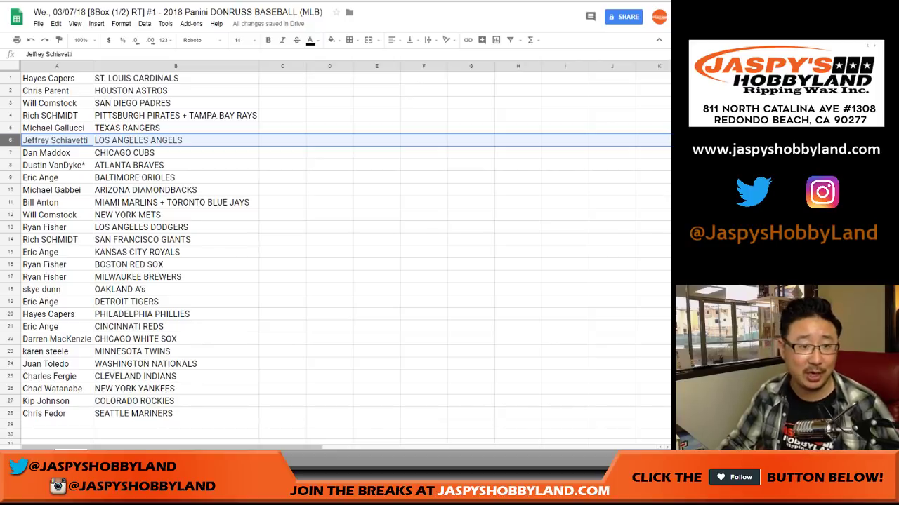
# Highlight rows 1 through 10 one at a time, from St. Louis Cardinals to Arizona Diamondbacks, to review each participant's team.
pyautogui.click(56, 78)
pyautogui.click(9, 78)
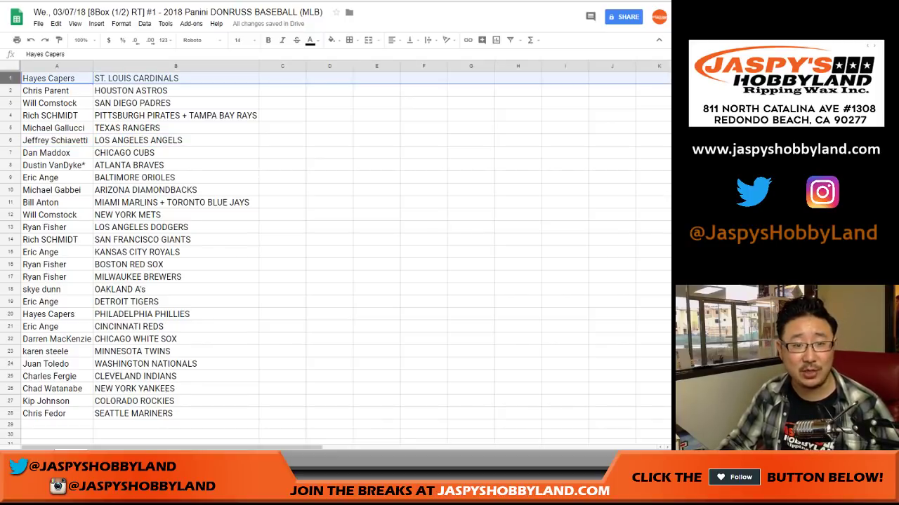
pyautogui.click(10, 90)
pyautogui.click(10, 104)
pyautogui.click(10, 115)
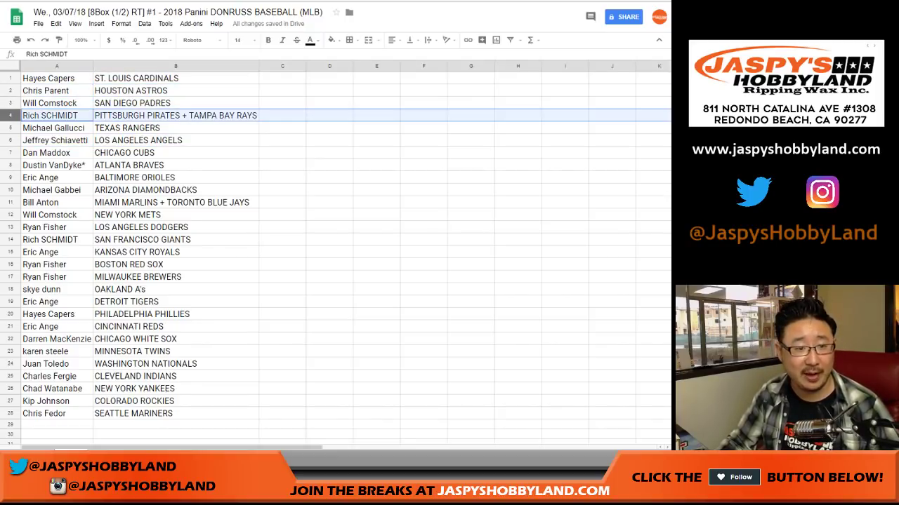
pyautogui.click(10, 128)
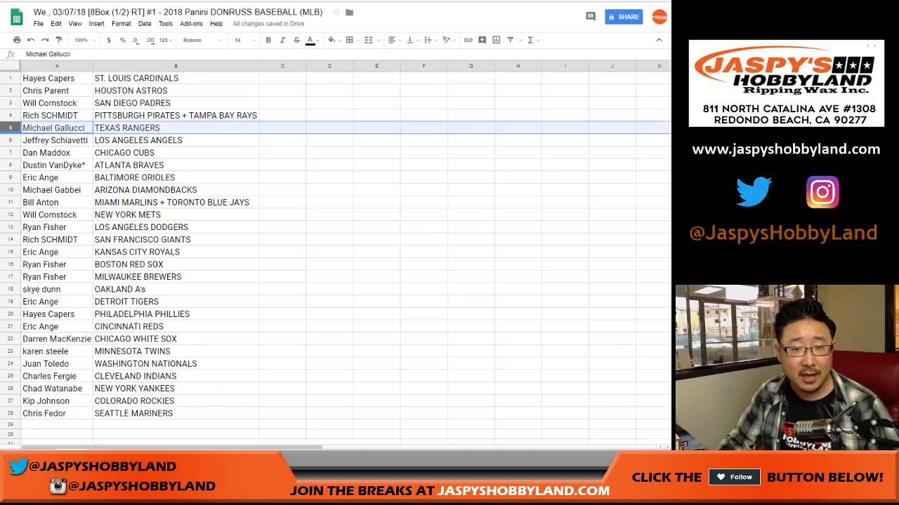
pyautogui.click(10, 140)
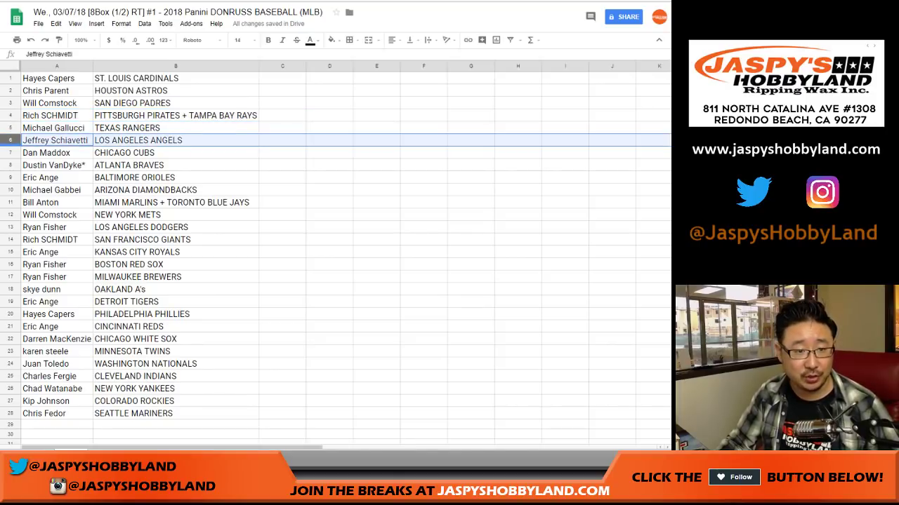
pyautogui.click(10, 152)
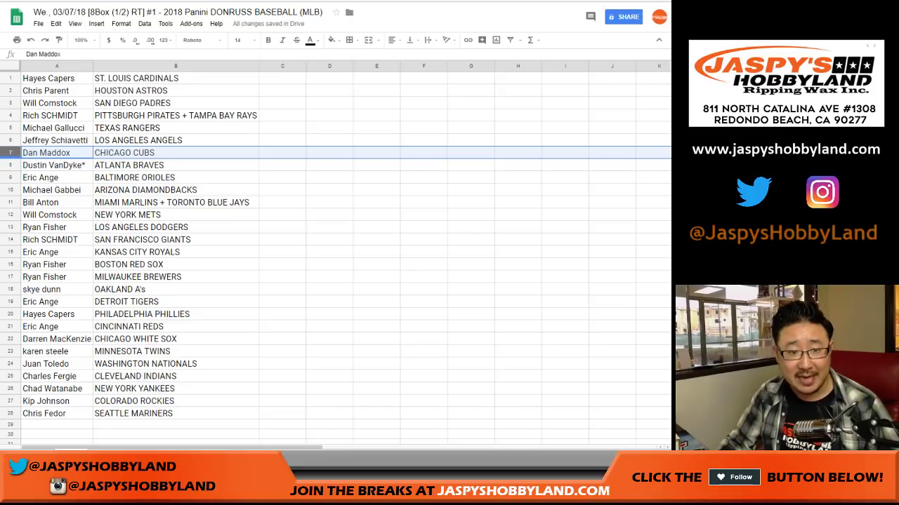
pyautogui.click(9, 165)
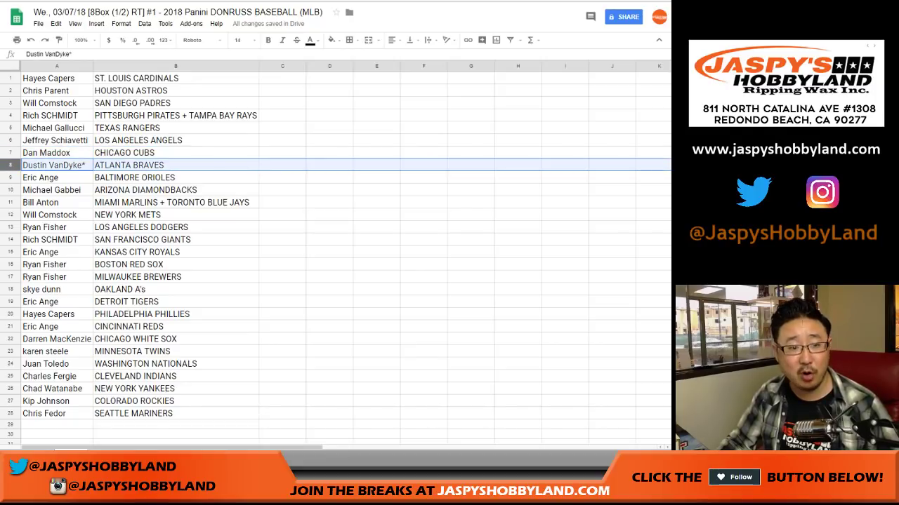
pyautogui.click(9, 177)
pyautogui.click(9, 190)
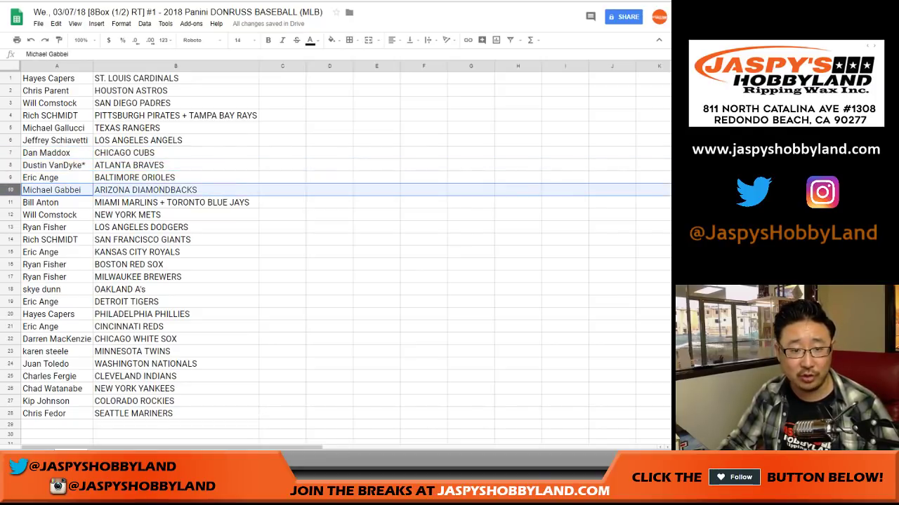
# Compare the Texas Rangers and Arizona Diamondbacks rows, and continue highlighting the pairings down to the Boston Red Sox and Milwaukee Brewers rows together.
pyautogui.click(10, 127)
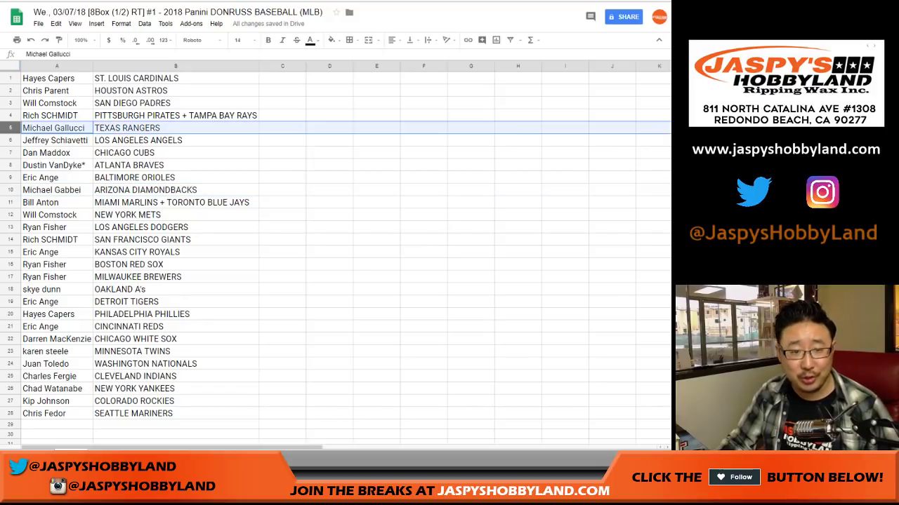
pyautogui.click(10, 189)
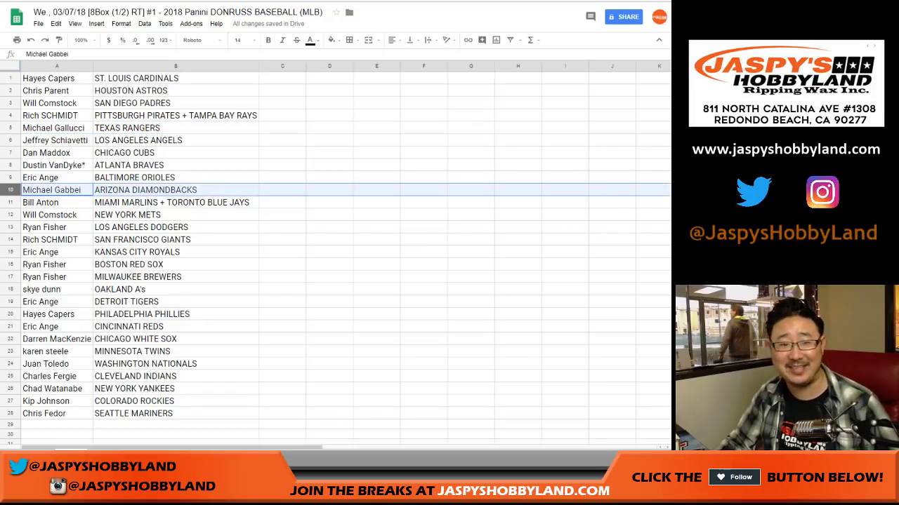
pyautogui.click(9, 202)
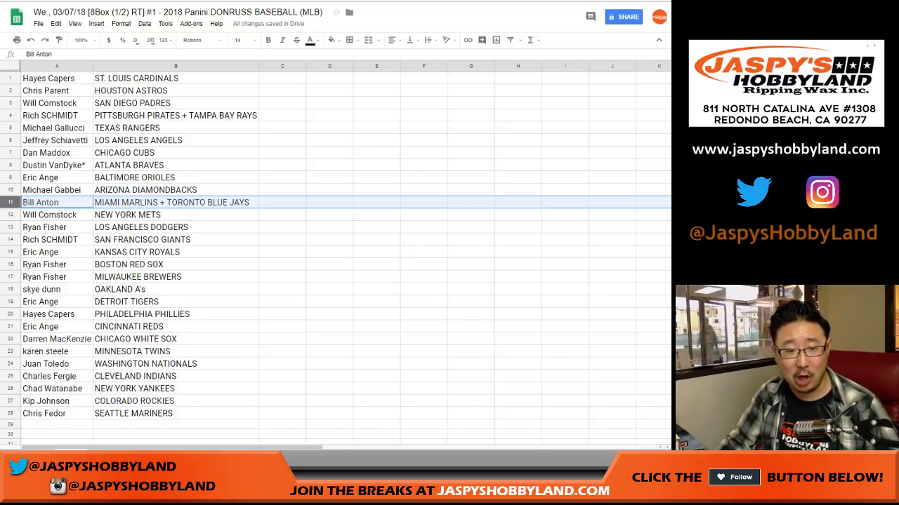
pyautogui.click(10, 215)
pyautogui.click(10, 227)
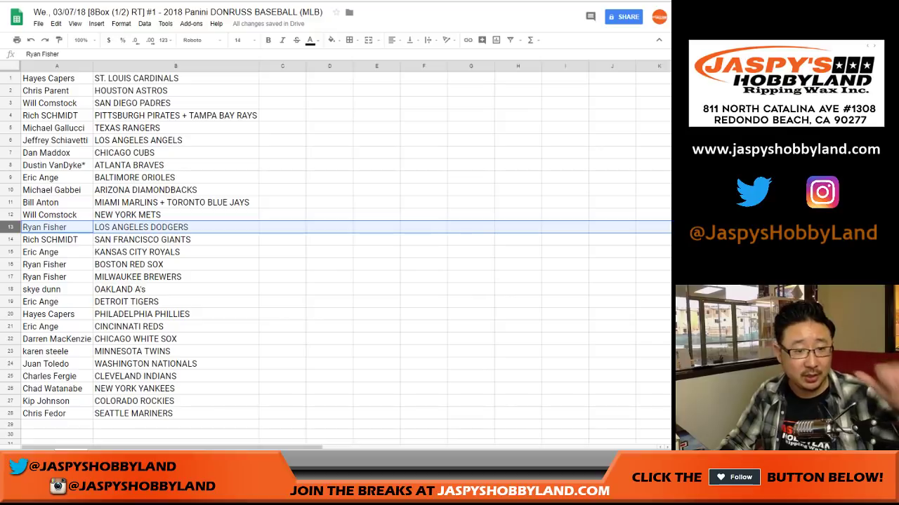
pyautogui.click(10, 239)
pyautogui.click(10, 252)
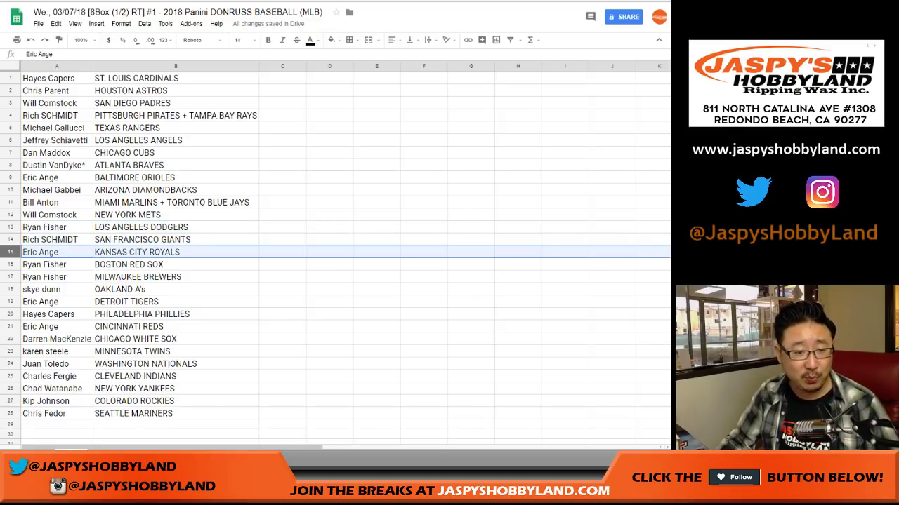
pyautogui.click(10, 265)
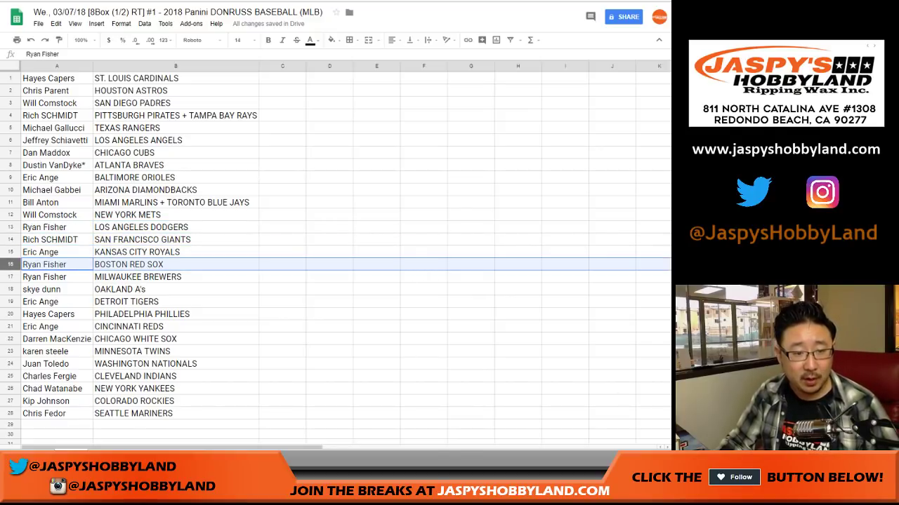
pyautogui.keyDown('shift'); pyautogui.click(10, 277); pyautogui.keyUp('shift')
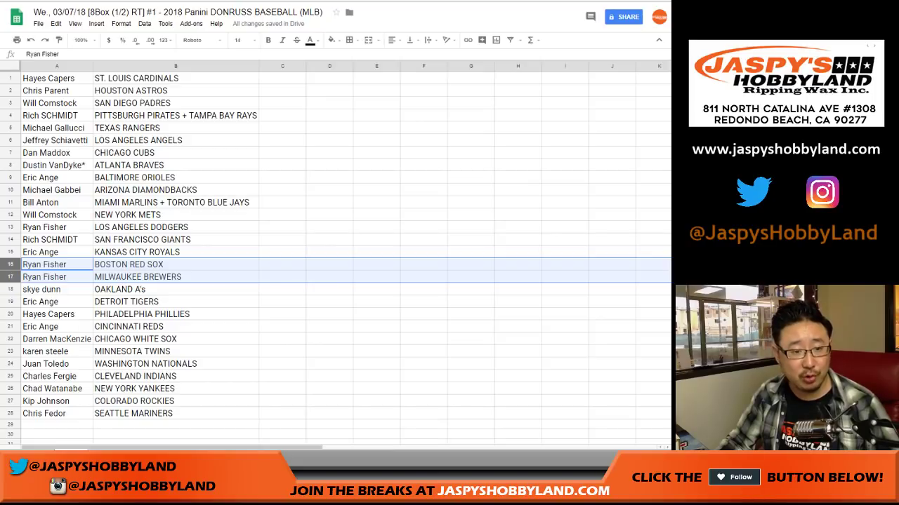
# Highlight the remaining pairings in turn, from the Oakland A's in row 18 to the Seattle Mariners in row 28.
pyautogui.click(10, 289)
pyautogui.click(10, 302)
pyautogui.click(10, 314)
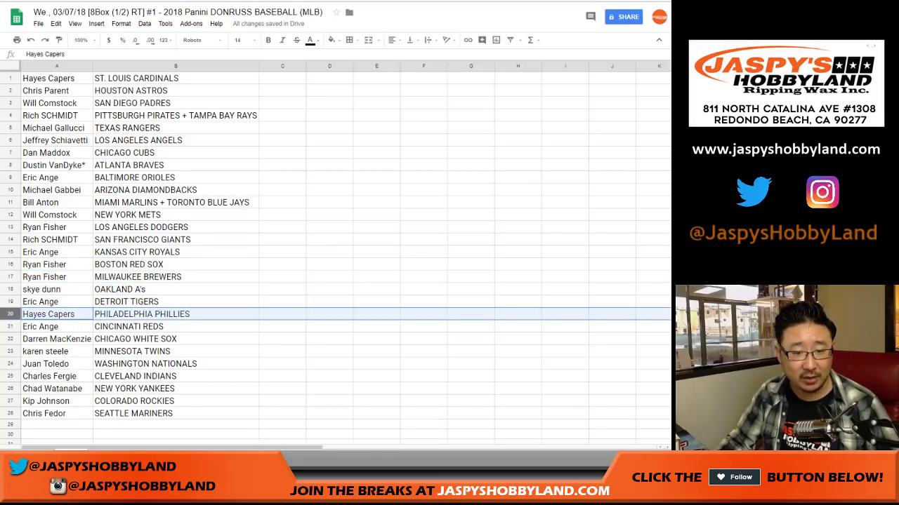
pyautogui.click(10, 326)
pyautogui.click(10, 339)
pyautogui.click(10, 351)
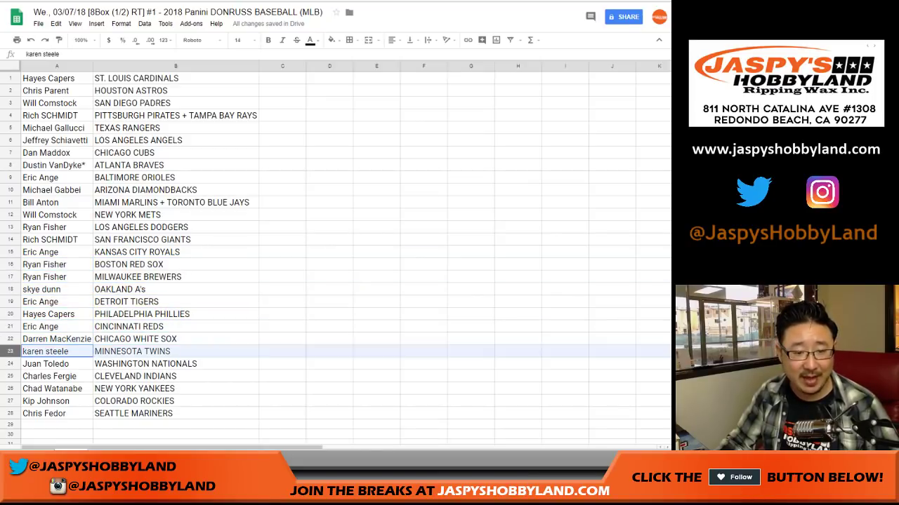
pyautogui.click(10, 364)
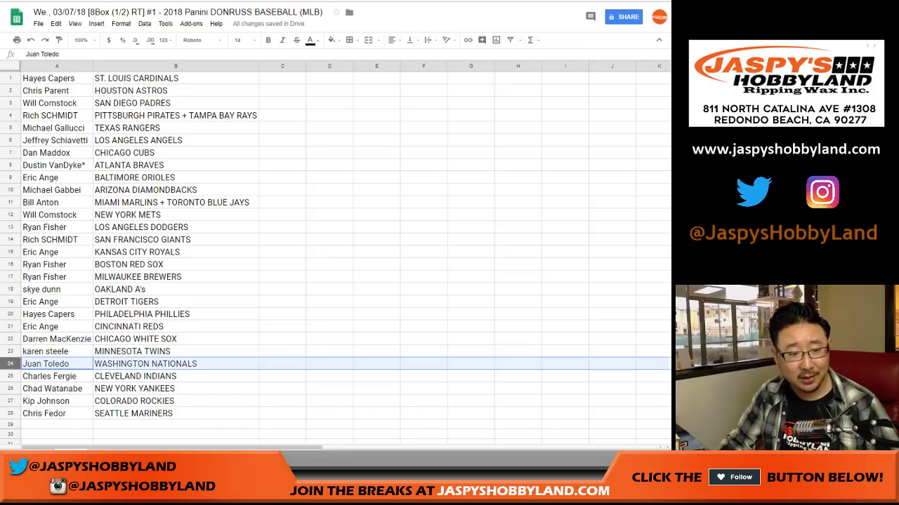
pyautogui.click(10, 351)
pyautogui.scroll(-2, 336, 253)
pyautogui.click(9, 302)
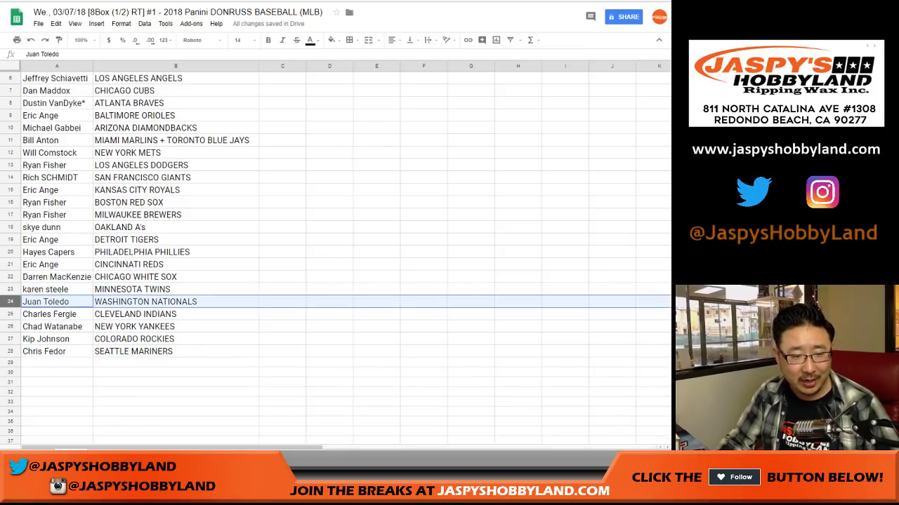
pyautogui.click(10, 313)
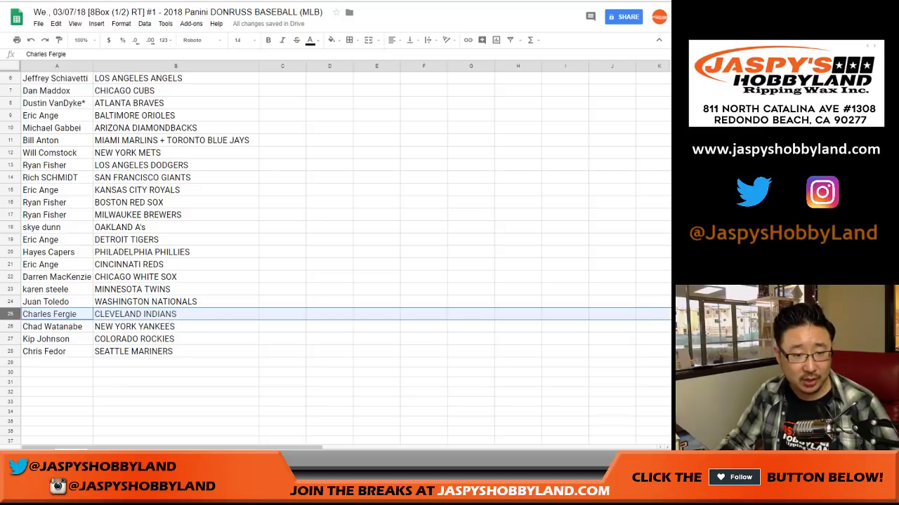
pyautogui.click(10, 326)
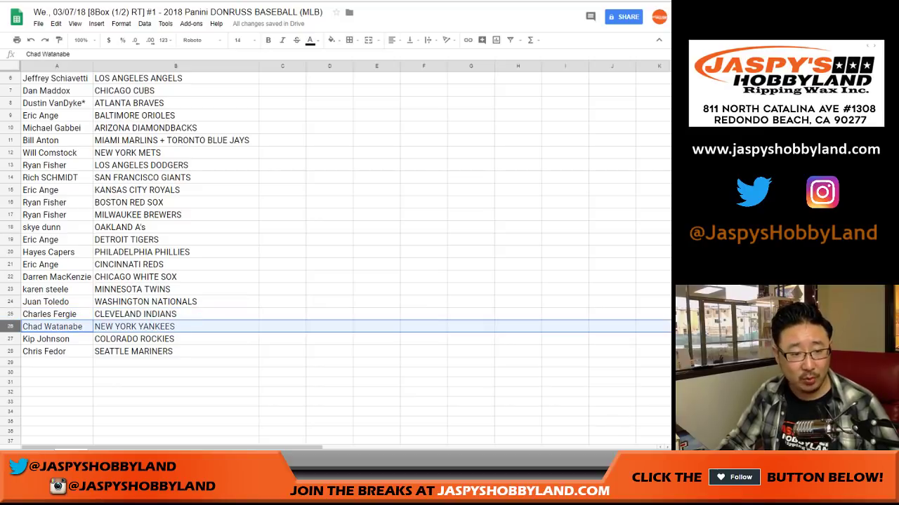
pyautogui.click(9, 339)
pyautogui.click(10, 351)
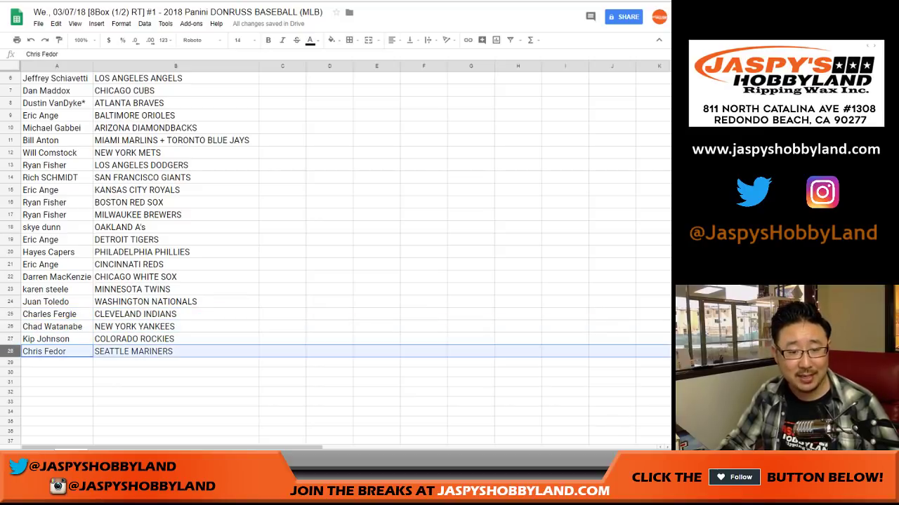
# Sort the sheet alphabetically from A to Z by the team names in column B.
pyautogui.scroll(2, 336, 253)
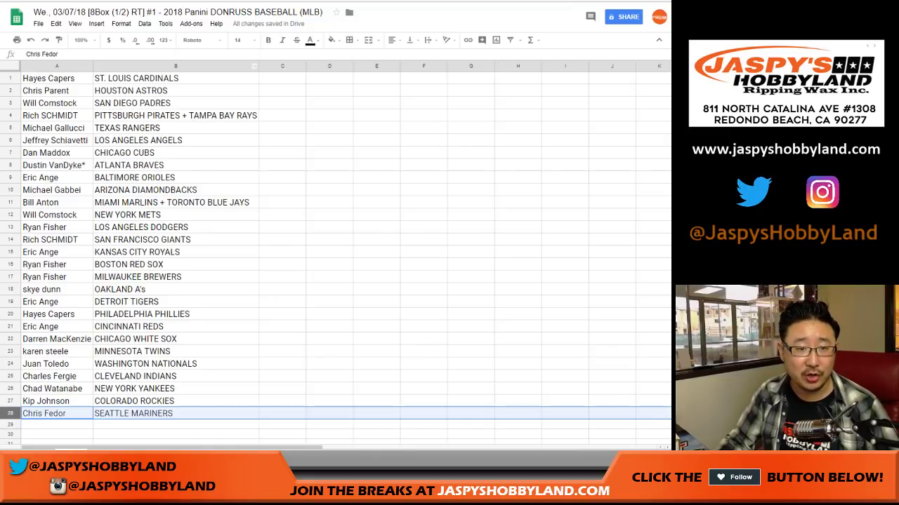
pyautogui.click(176, 66)
pyautogui.click(144, 23)
pyautogui.click(186, 36)
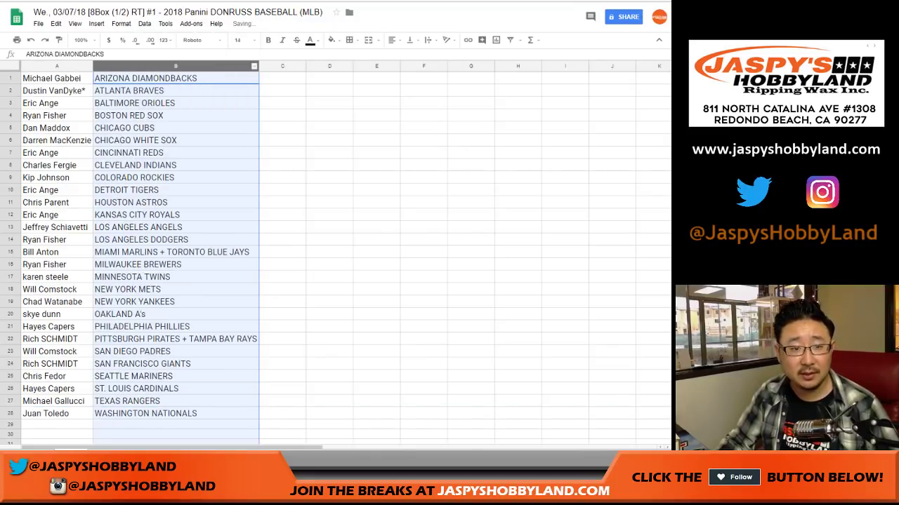
# Apply borders to all cells of the participant and team list in A1:B28 and center its text horizontally.
pyautogui.moveTo(51, 78); pyautogui.dragTo(176, 413)
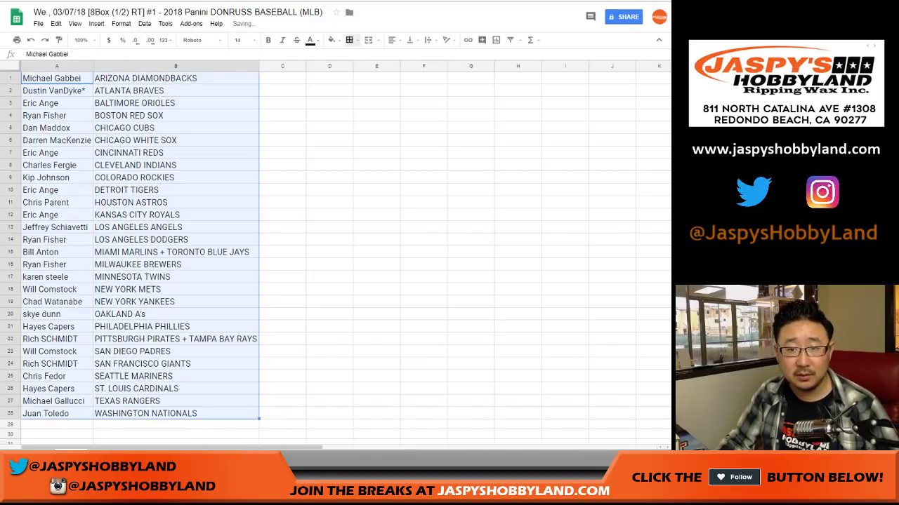
pyautogui.click(348, 40)
pyautogui.click(352, 59)
pyautogui.hotkey('ctrl', 'shift', 'e')
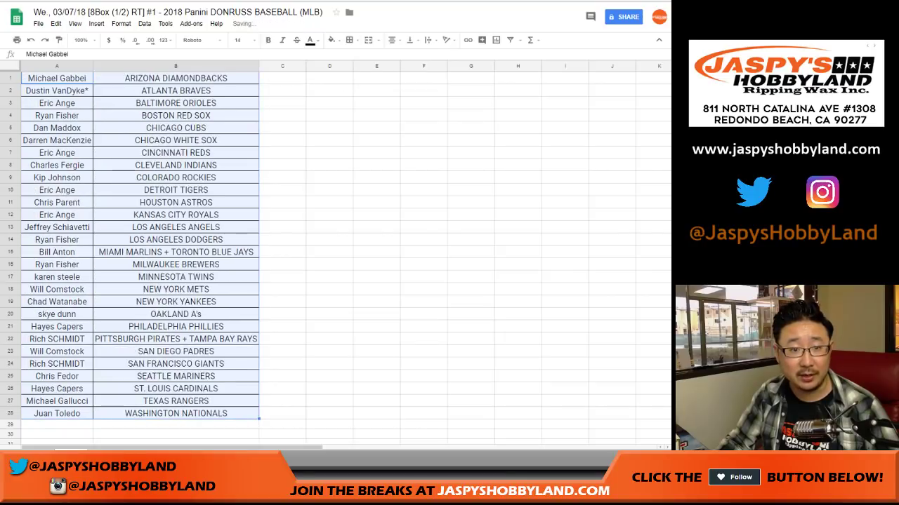